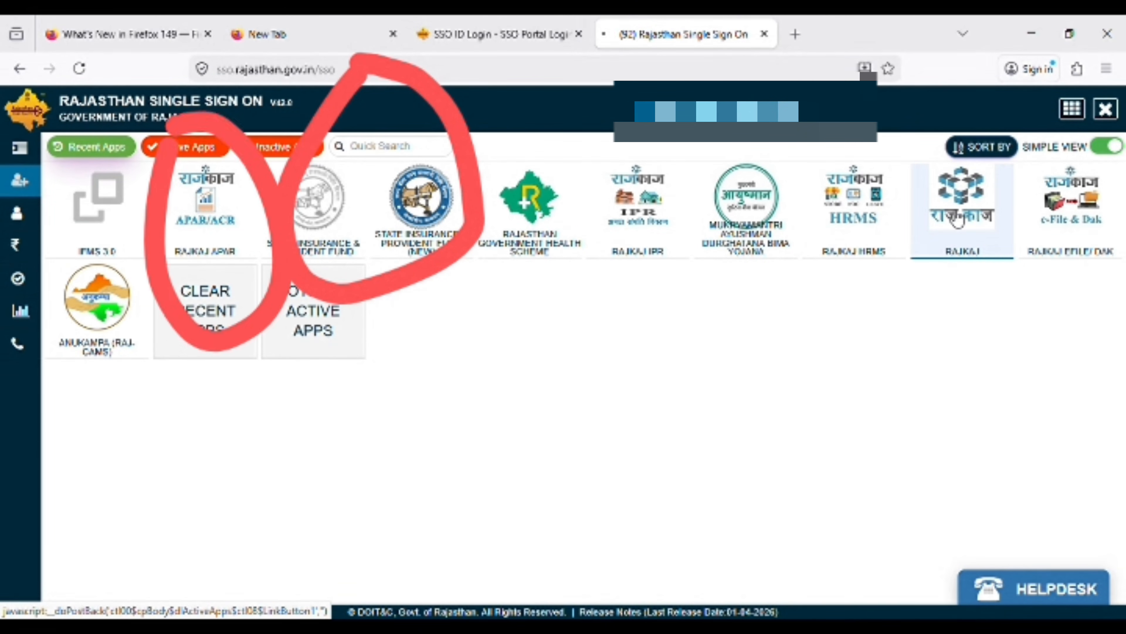
# - Back out of the RAJKAJ portal to the SSO dashboard and launch the RAJKAJ APAR tile instead
pyautogui.click(934, 221)
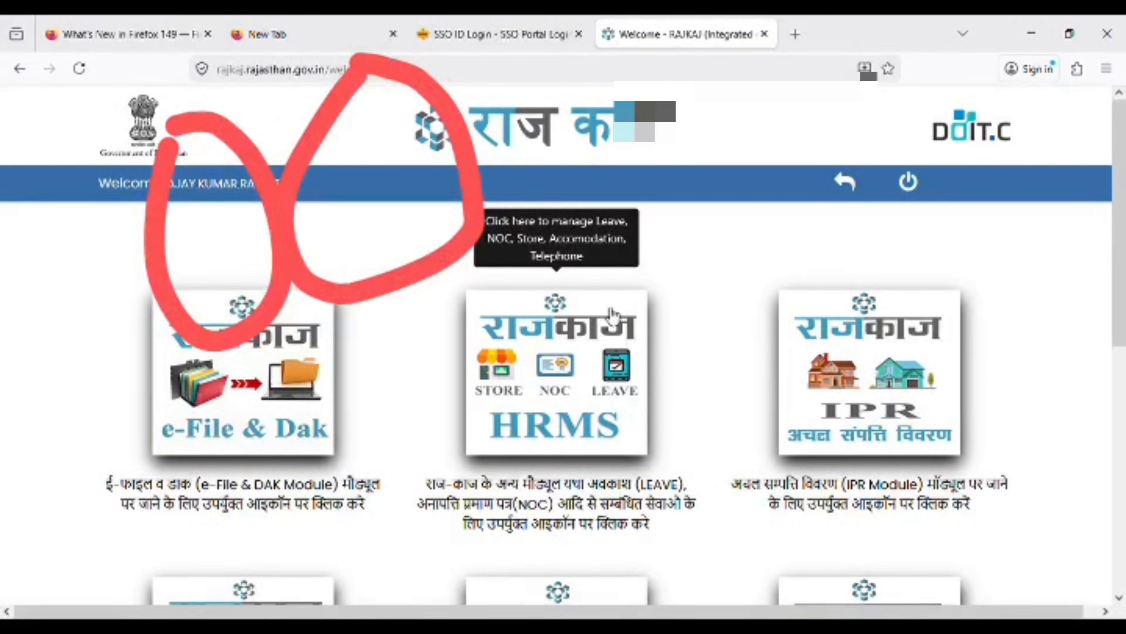
pyautogui.scroll(-5, 856, 470)
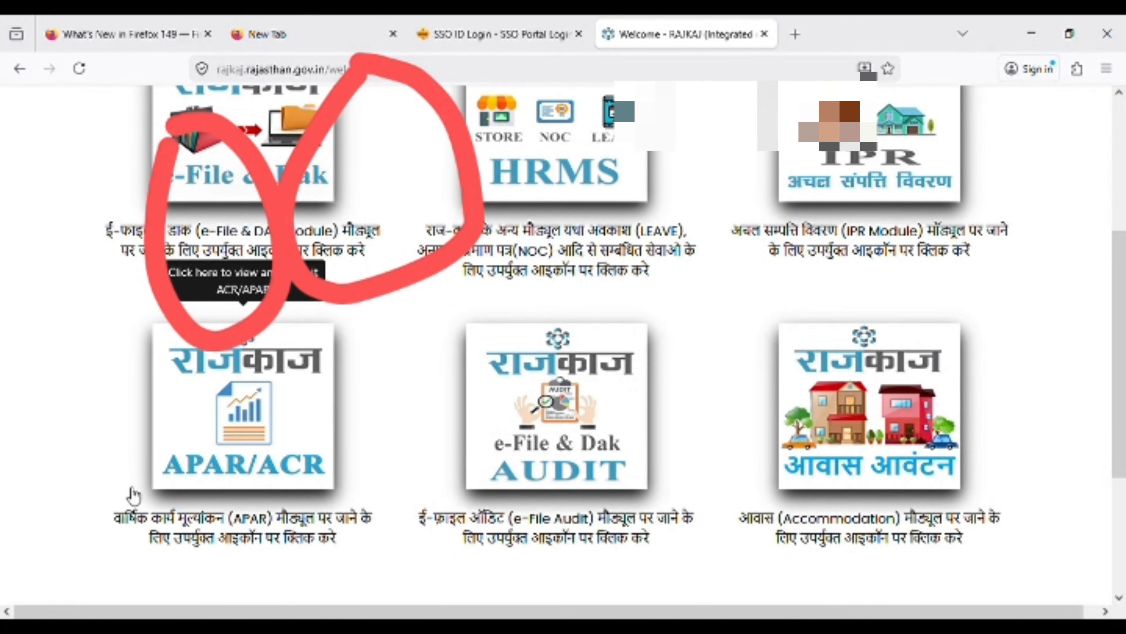
pyautogui.click(22, 71)
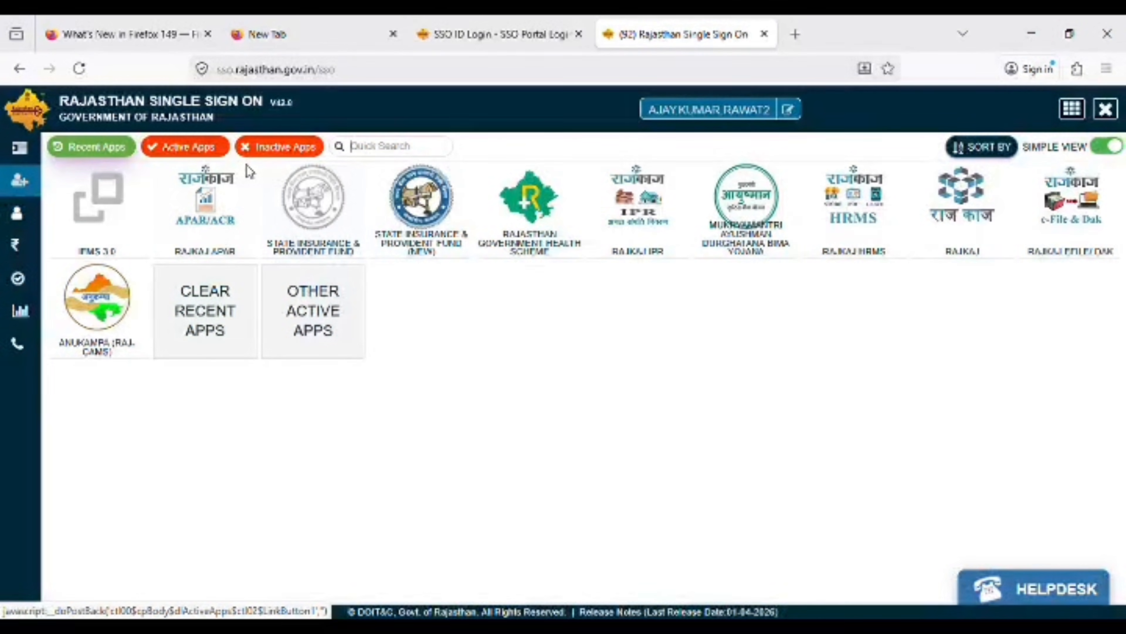
pyautogui.click(201, 213)
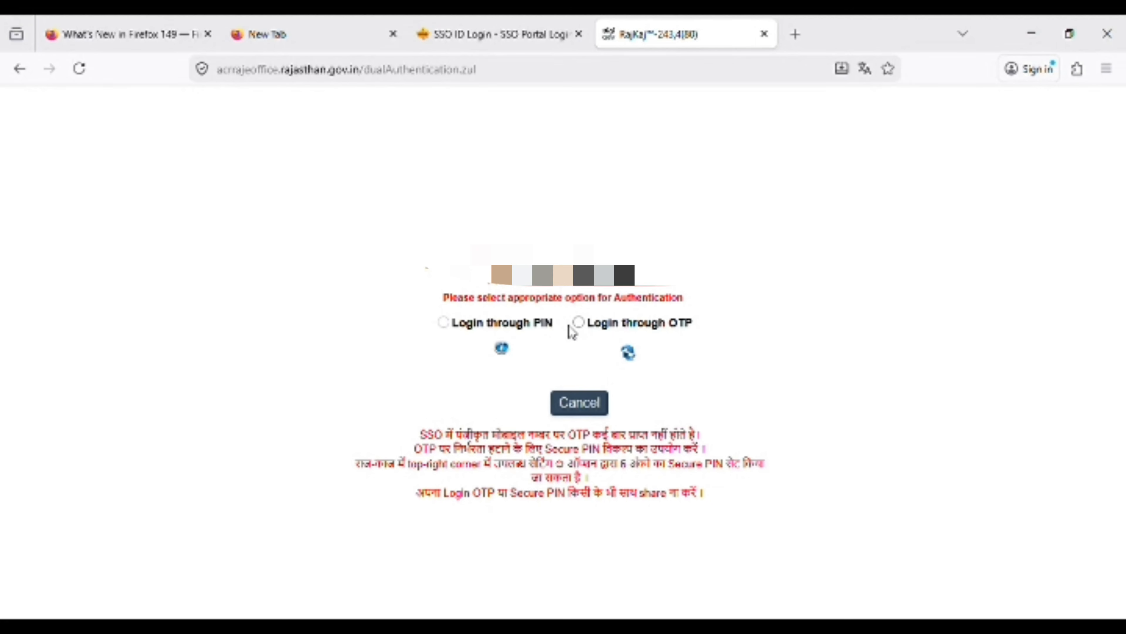
# - Choose Login through OTP, enter the one-time code and verify it
pyautogui.click(578, 322)
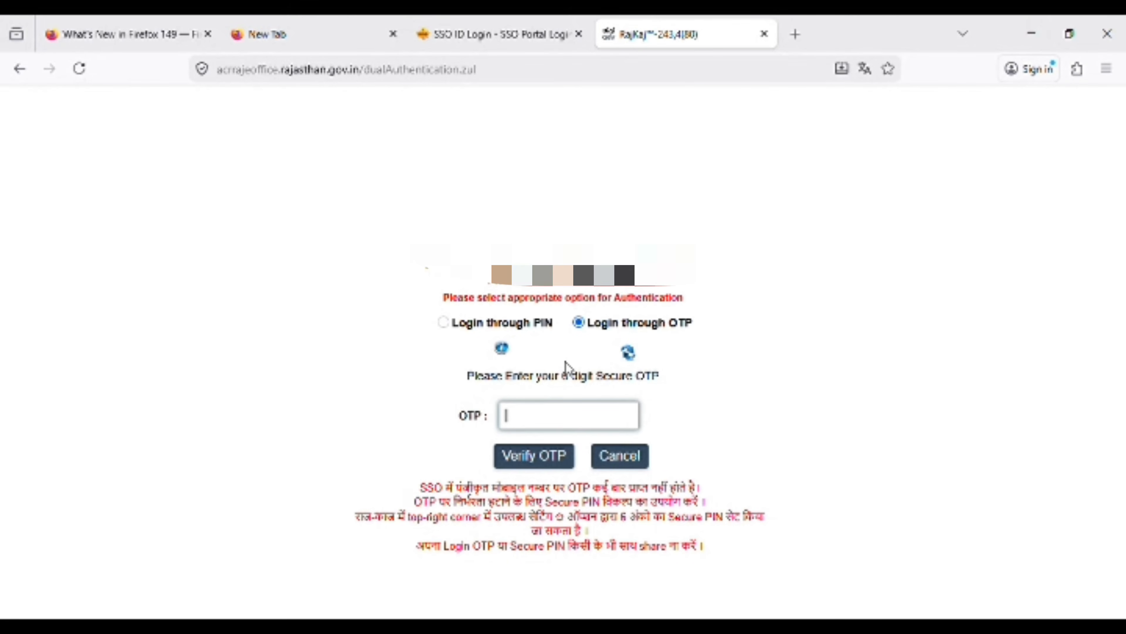
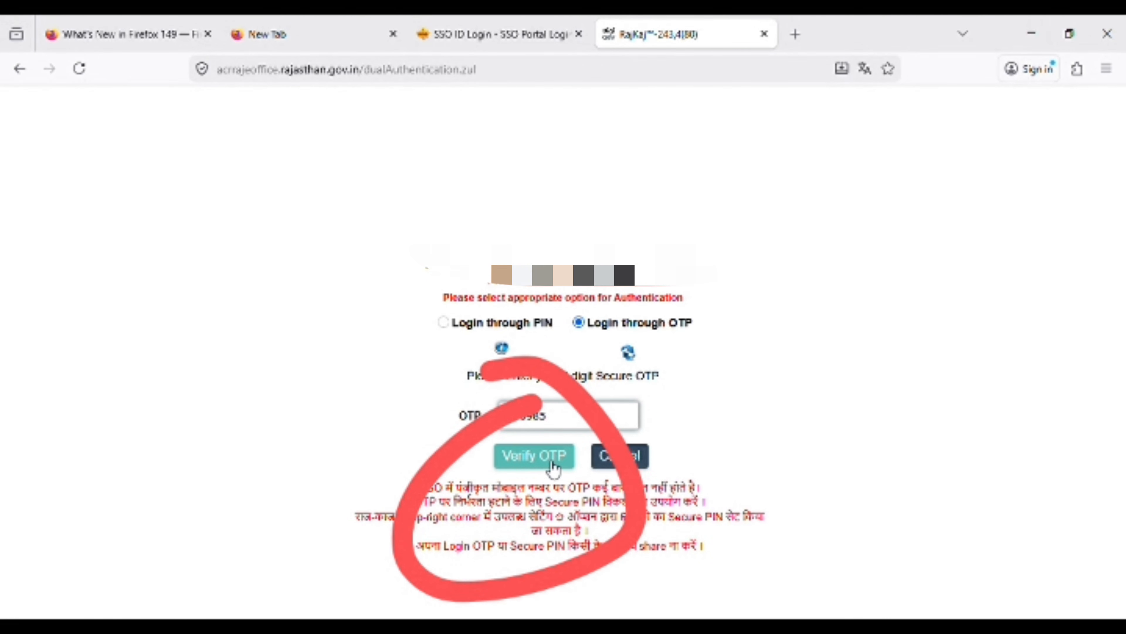
pyautogui.click(516, 455)
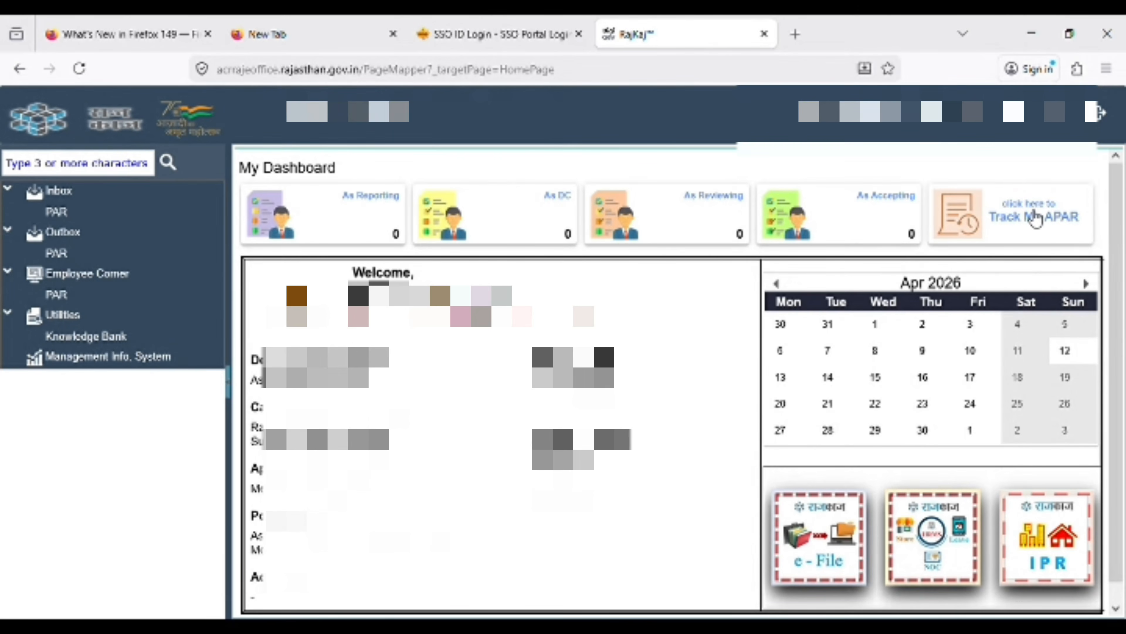
# - Open Track My APAR and confirm Yes to proceed to the PAR system
pyautogui.click(1031, 227)
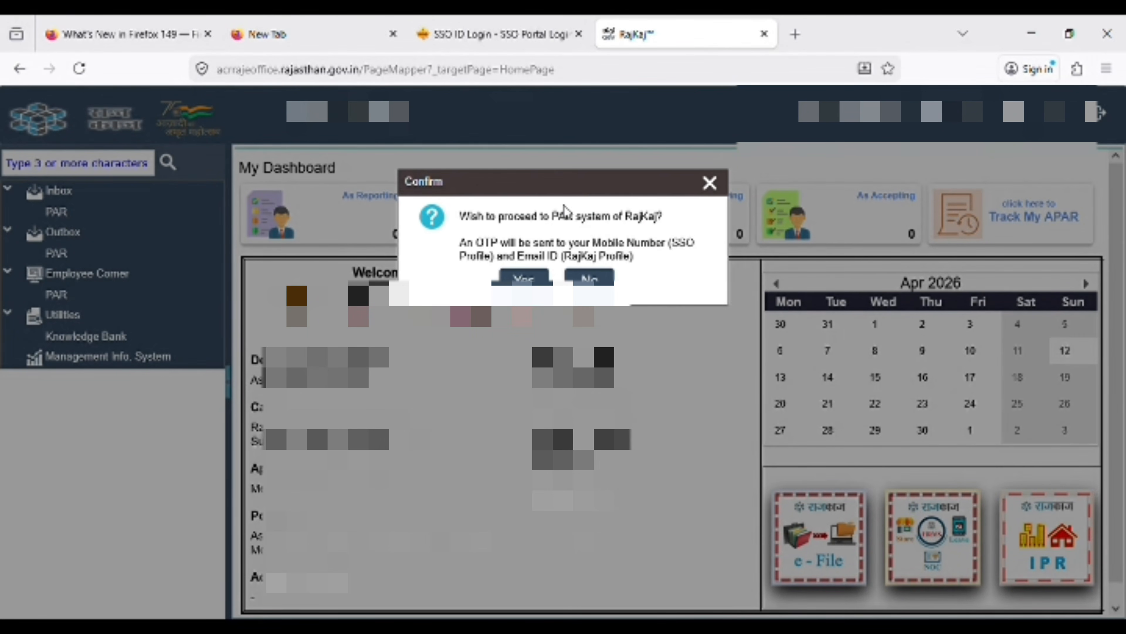
pyautogui.click(523, 278)
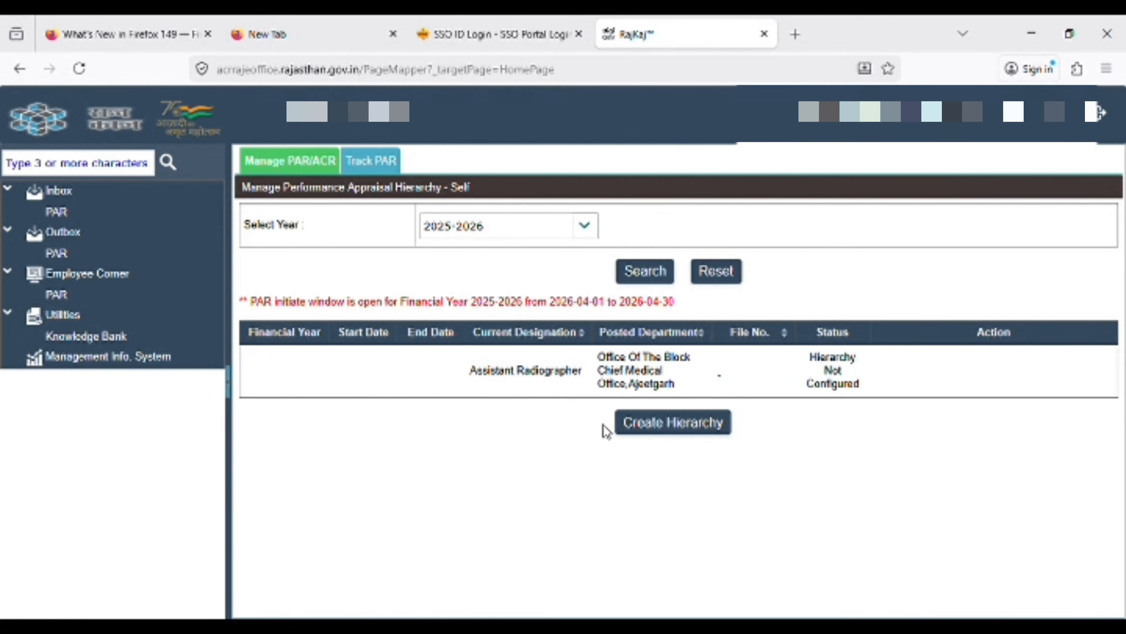
# - Create a new PAR hierarchy and review the form down to Appraisal Details
pyautogui.click(679, 432)
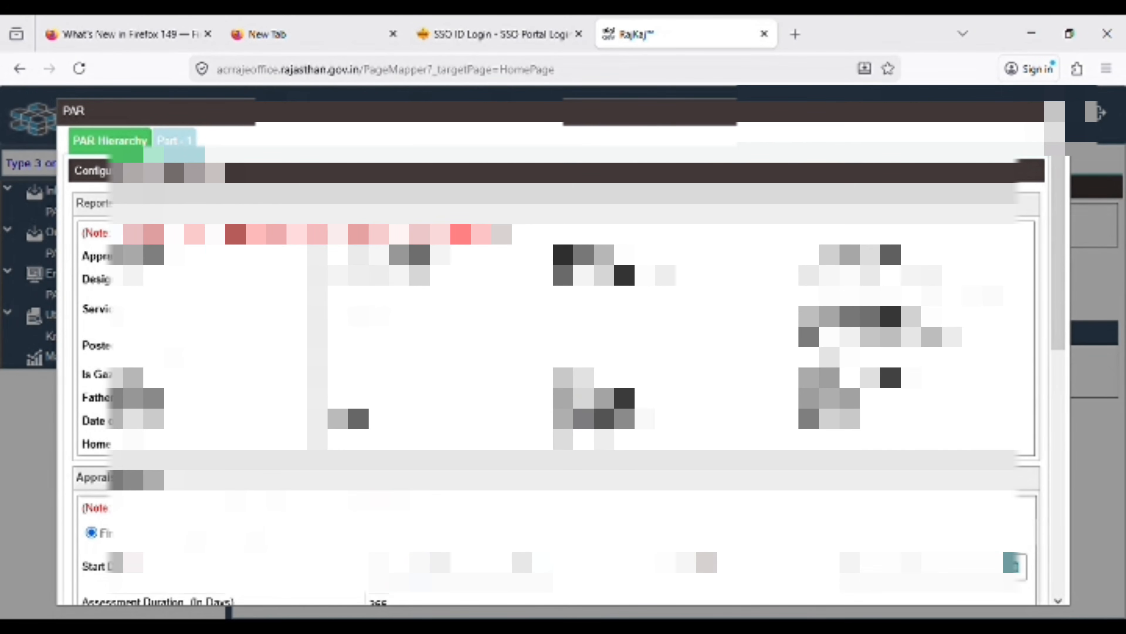
pyautogui.scroll(-4, 554, 355)
pyautogui.scroll(-4, 554, 355)
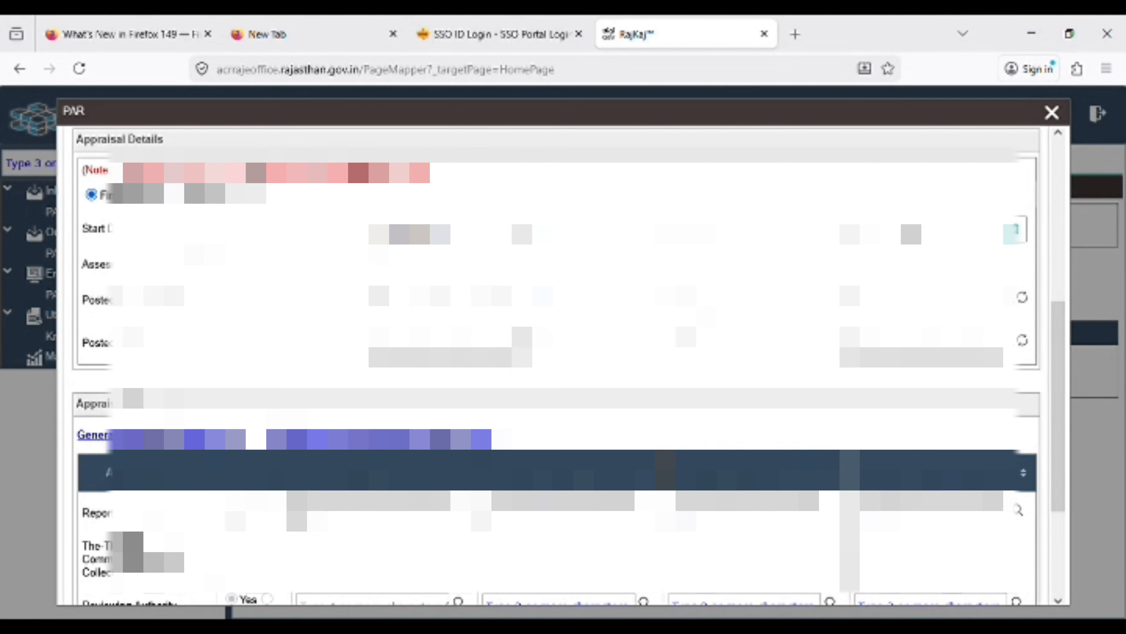
pyautogui.scroll(4, 554, 355)
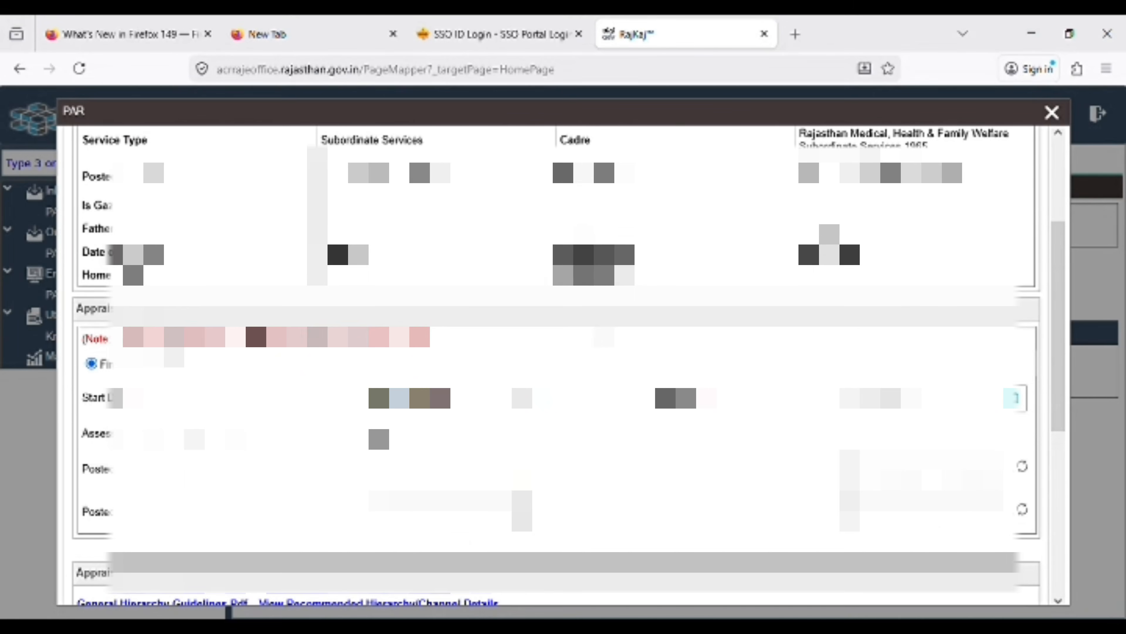
pyautogui.scroll(-2, 554, 355)
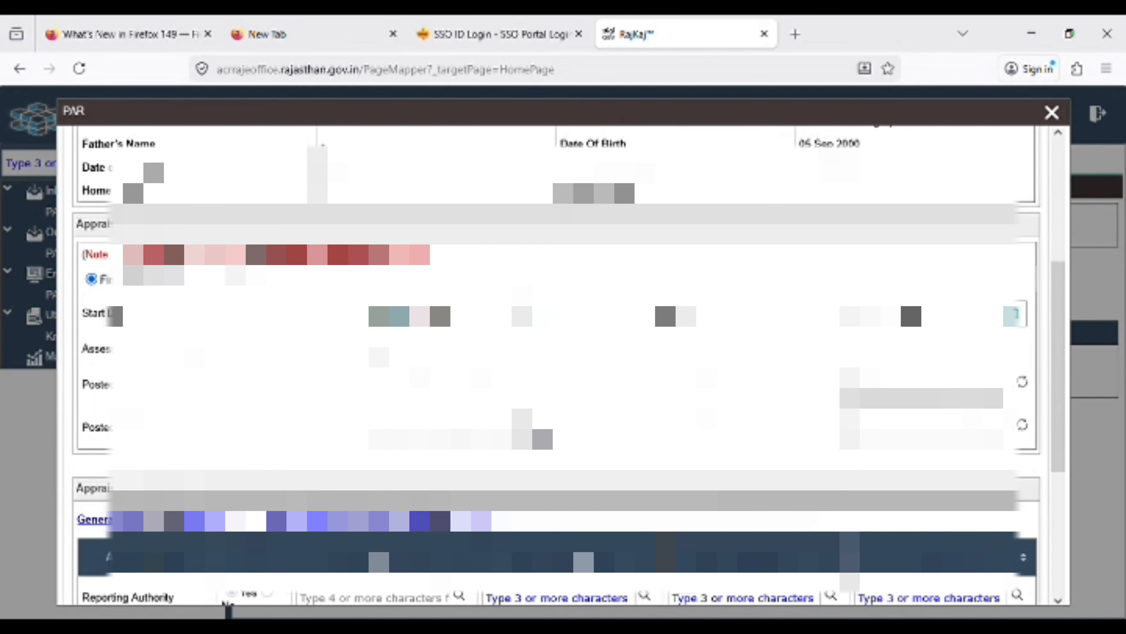
# - Filter the Office list and confirm the chosen office as Posted Office
pyautogui.click(542, 433)
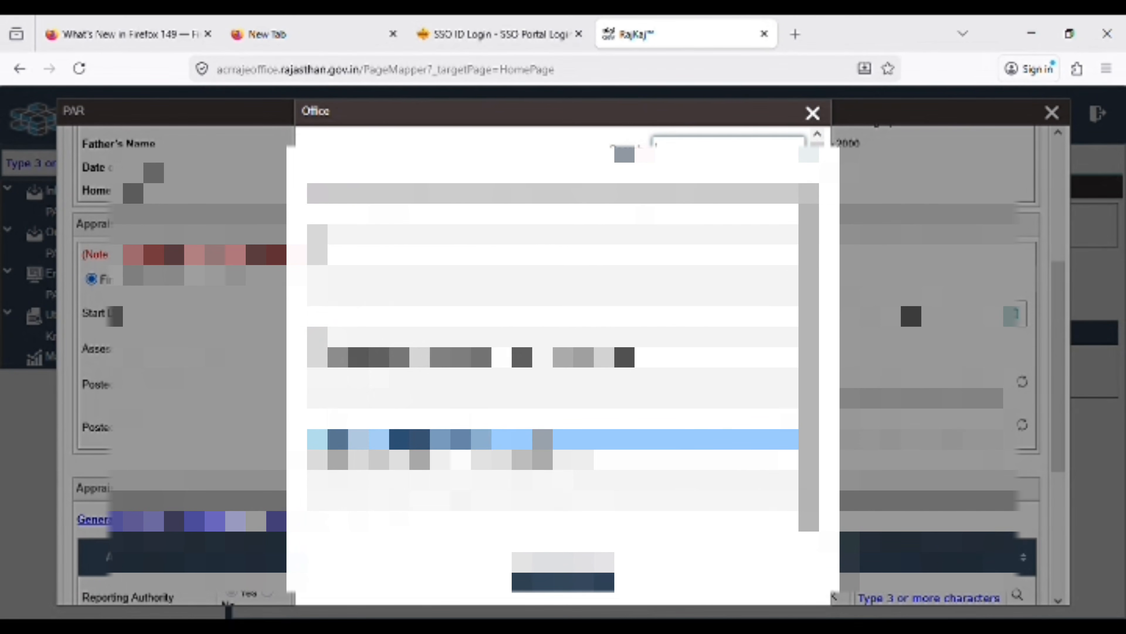
pyautogui.scroll(-5, 553, 377)
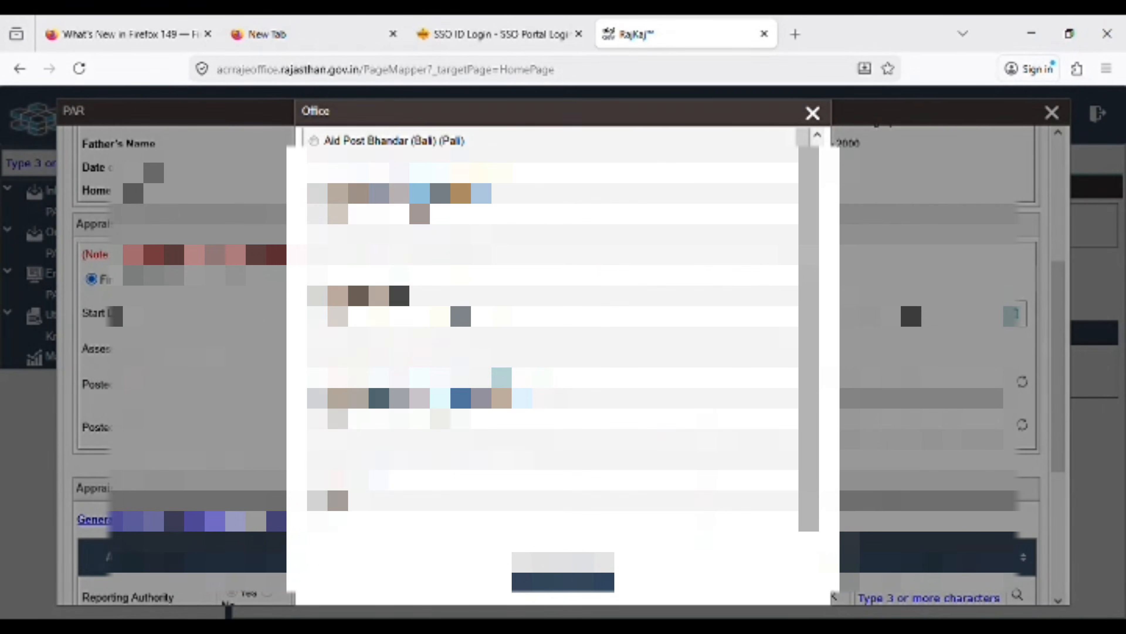
pyautogui.scroll(6, 555, 329)
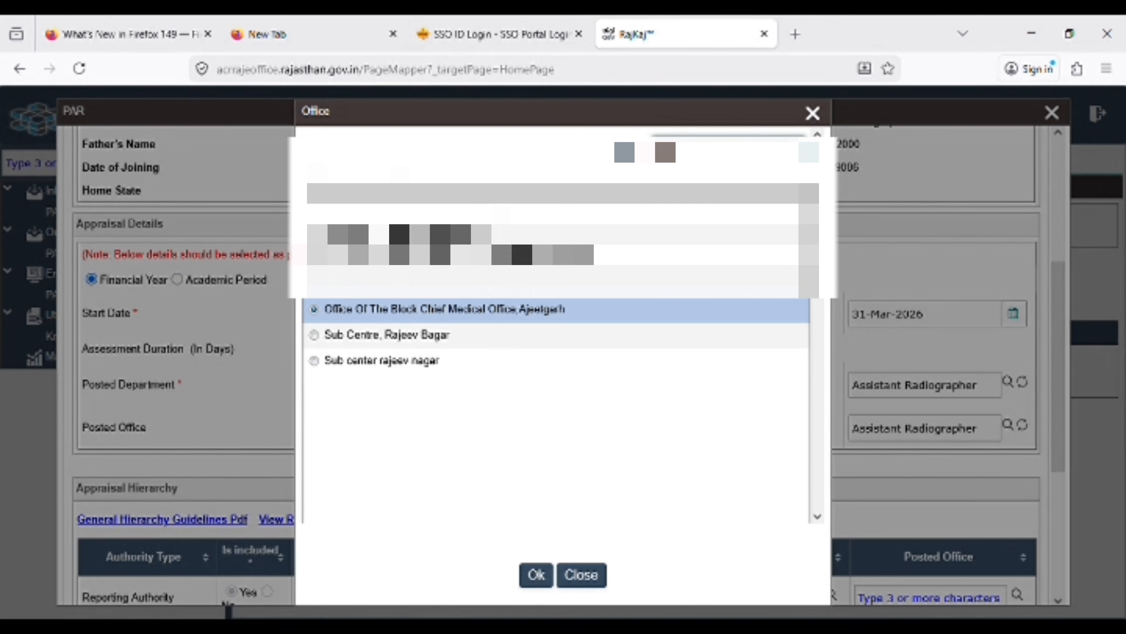
pyautogui.write('t')
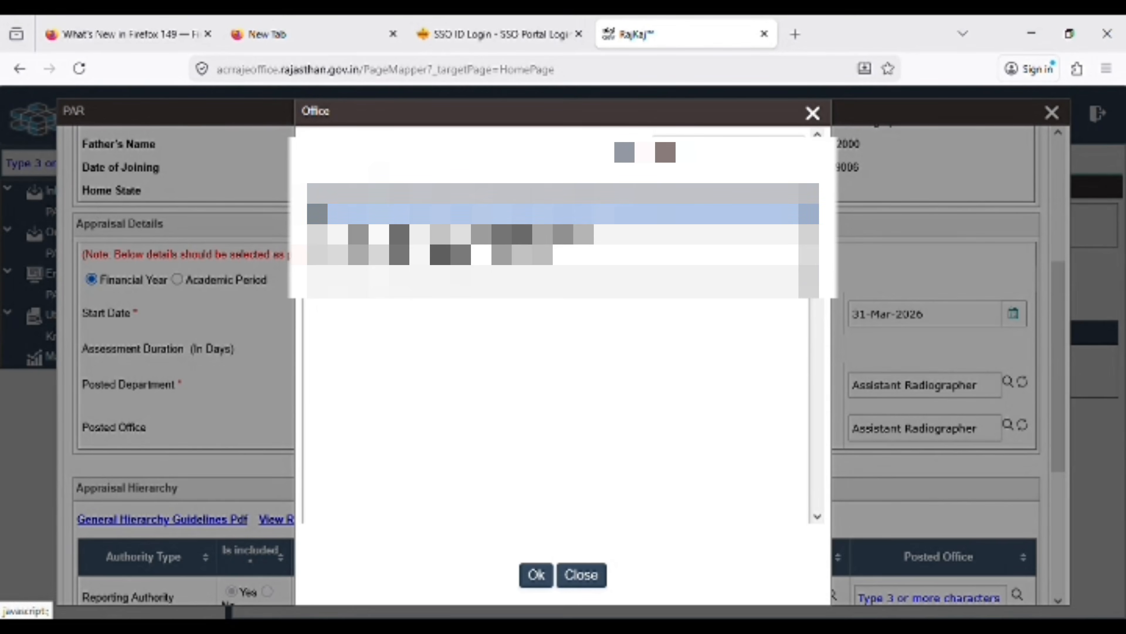
pyautogui.click(534, 574)
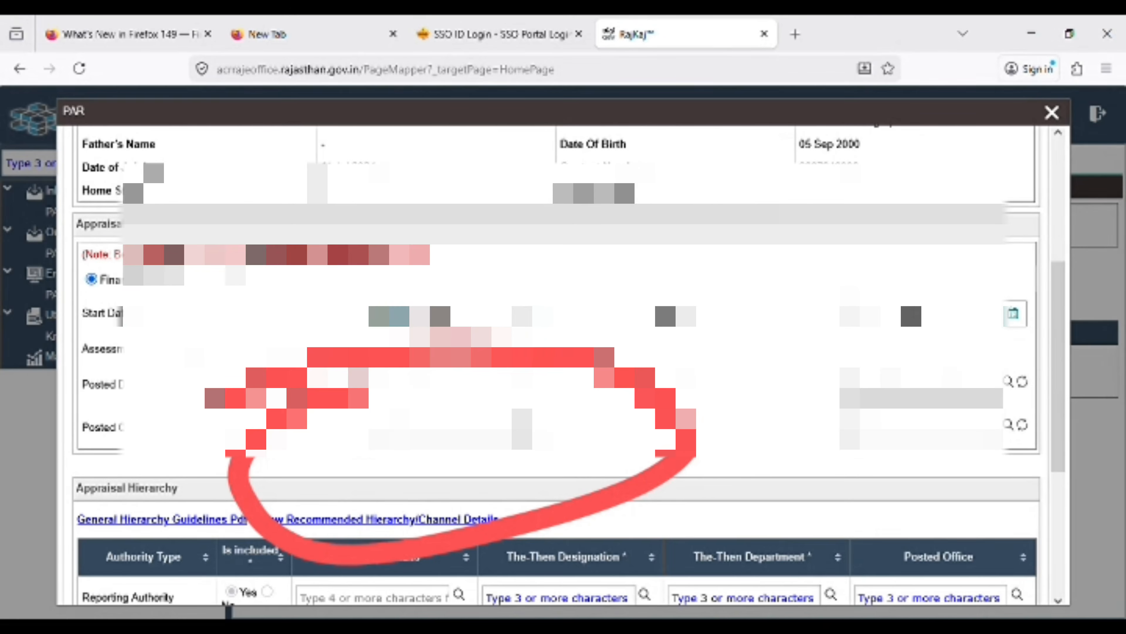
pyautogui.scroll(-2, 115, 177)
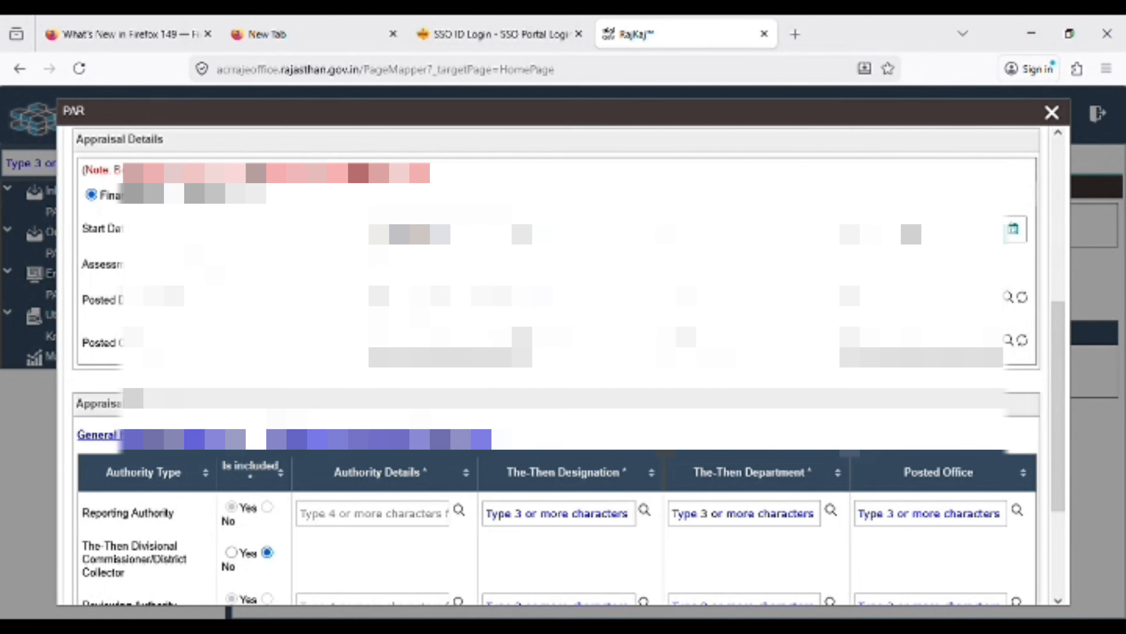
pyautogui.scroll(-3, 93, 200)
pyautogui.scroll(-1, 557, 364)
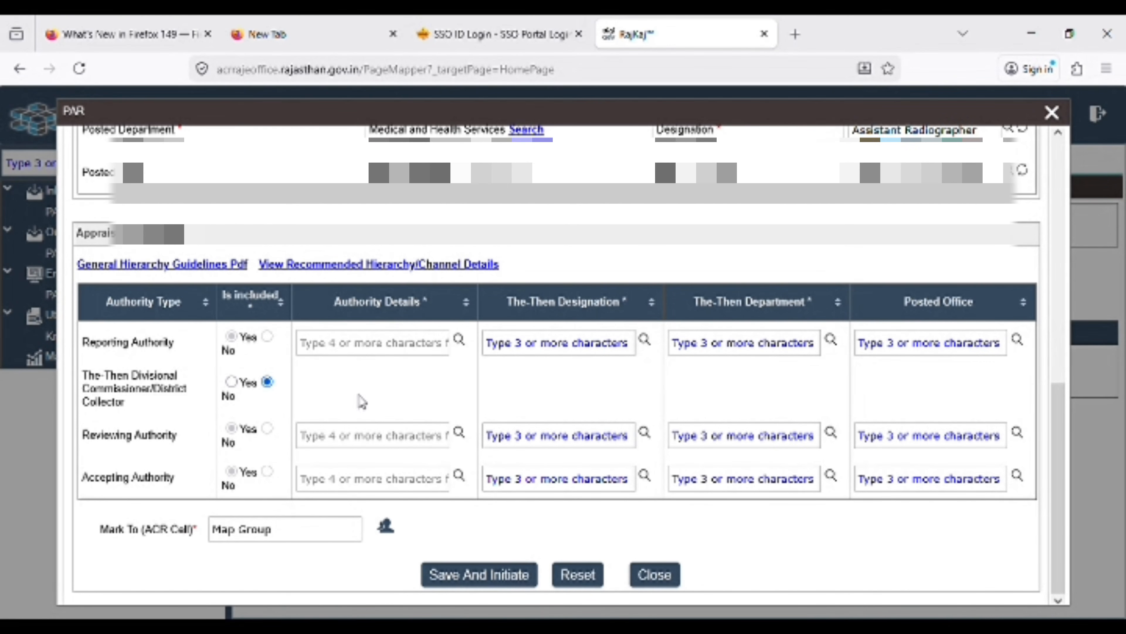
# - Search by Employee Id and choose the Medical and Health Services Director as Reporting Authority
pyautogui.click(459, 341)
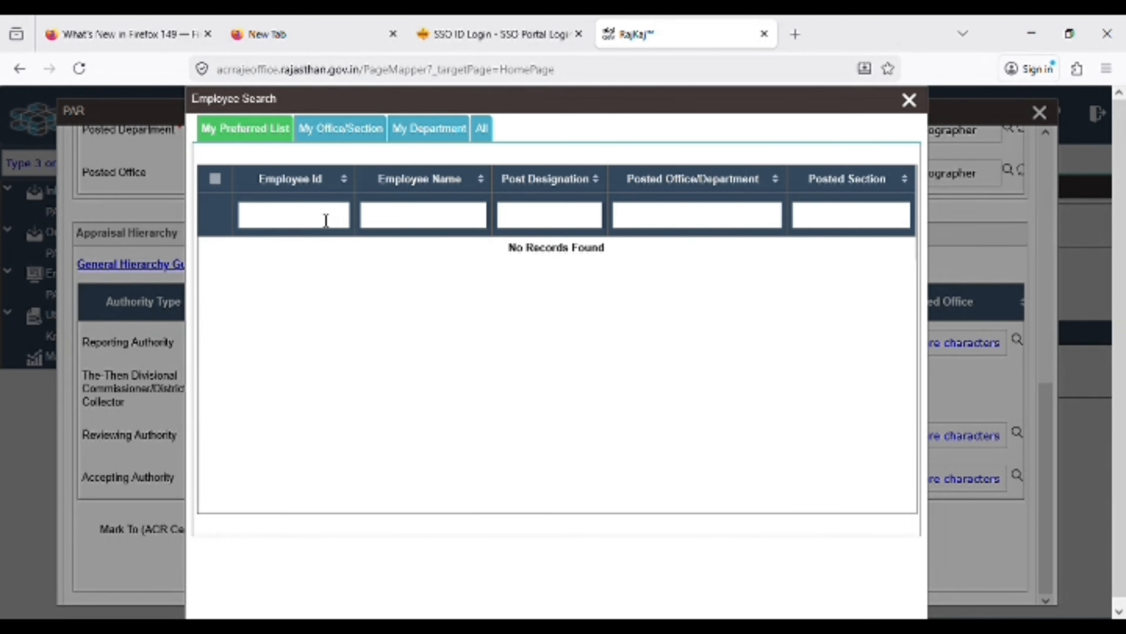
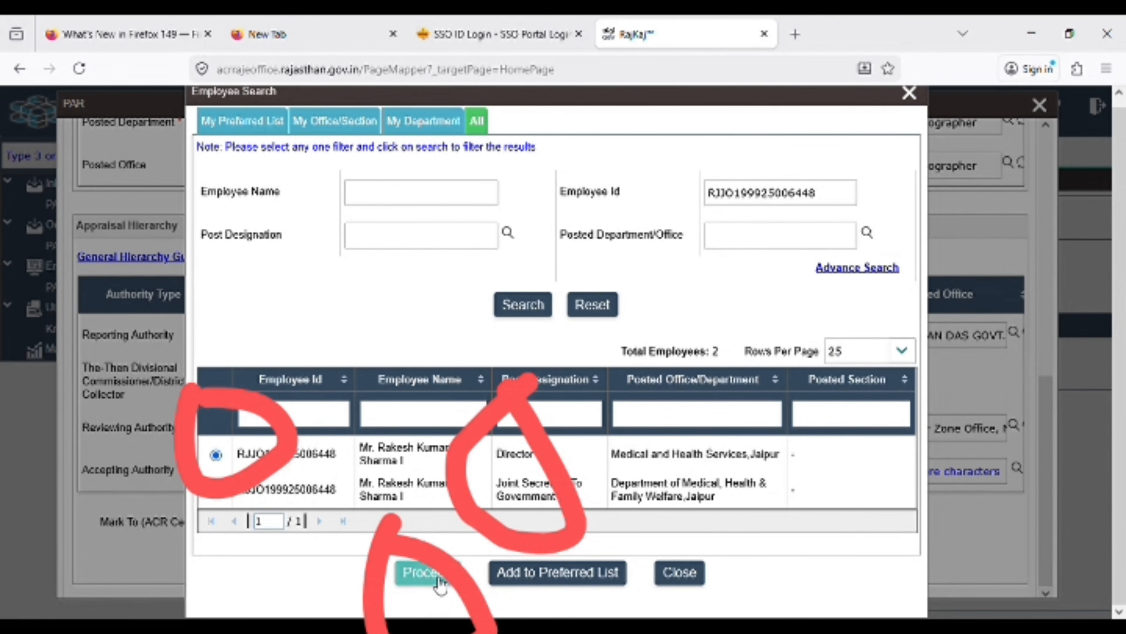
pyautogui.click(438, 579)
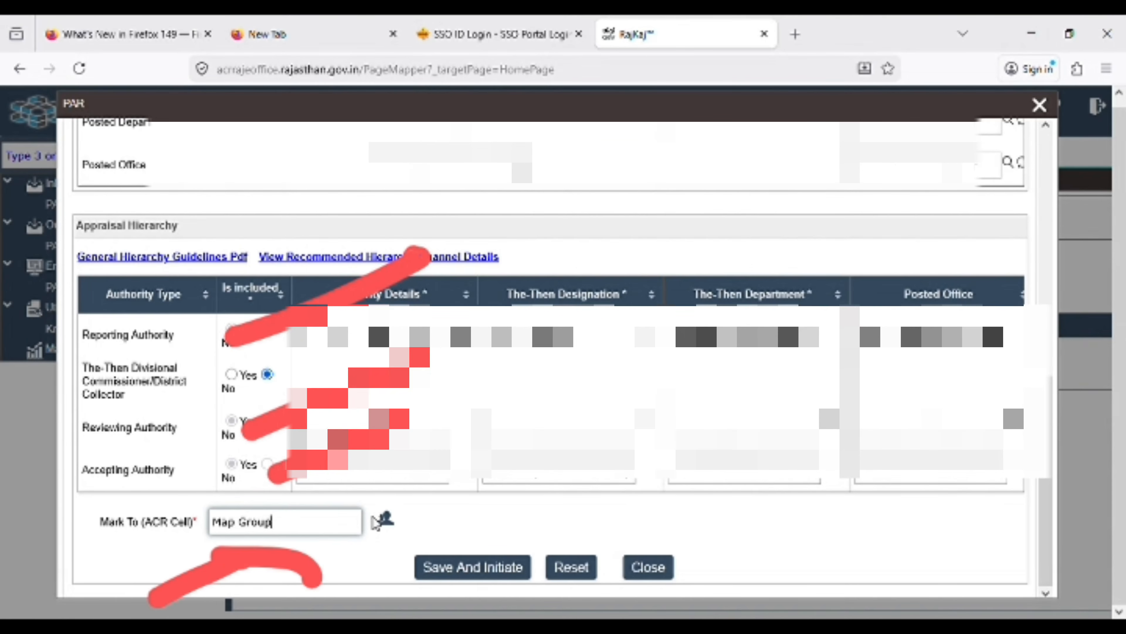
# - Set Mark To (ACR Cell) to the M&H_ACR_Cell_Ministerial group after viewing its members
pyautogui.click(384, 521)
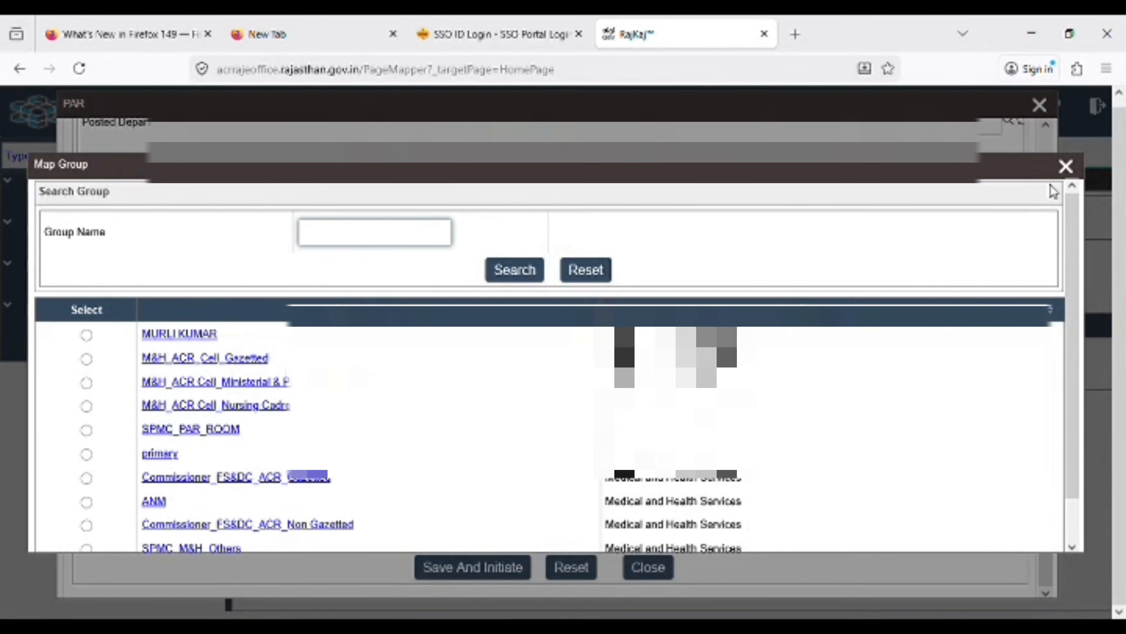
pyautogui.scroll(-2, 557, 365)
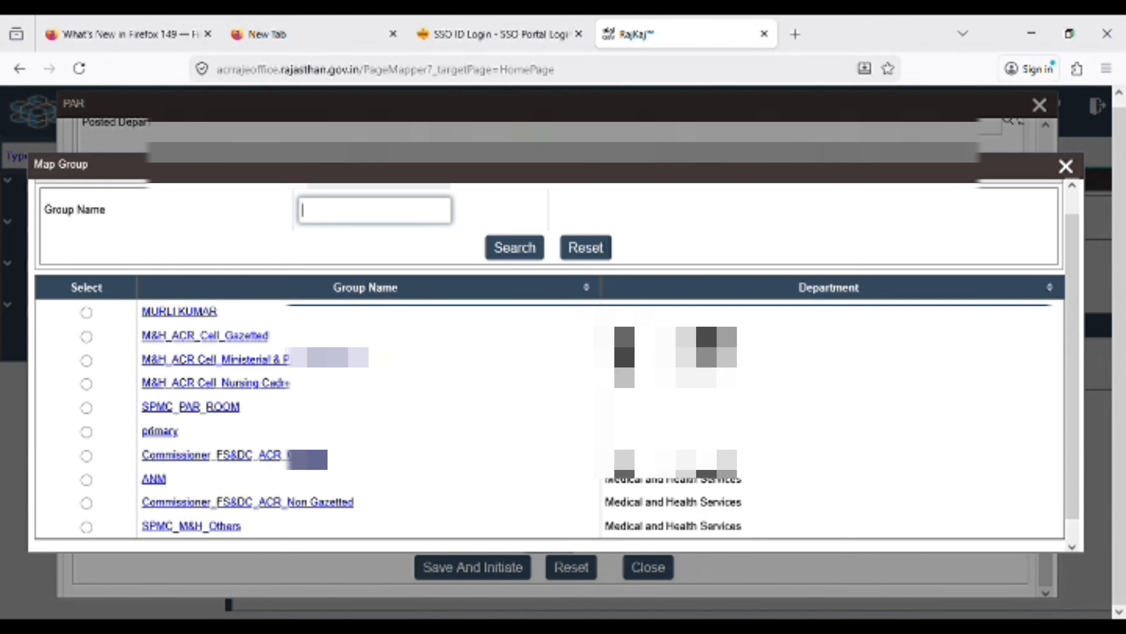
pyautogui.scroll(2, 87, 391)
pyautogui.click(86, 383)
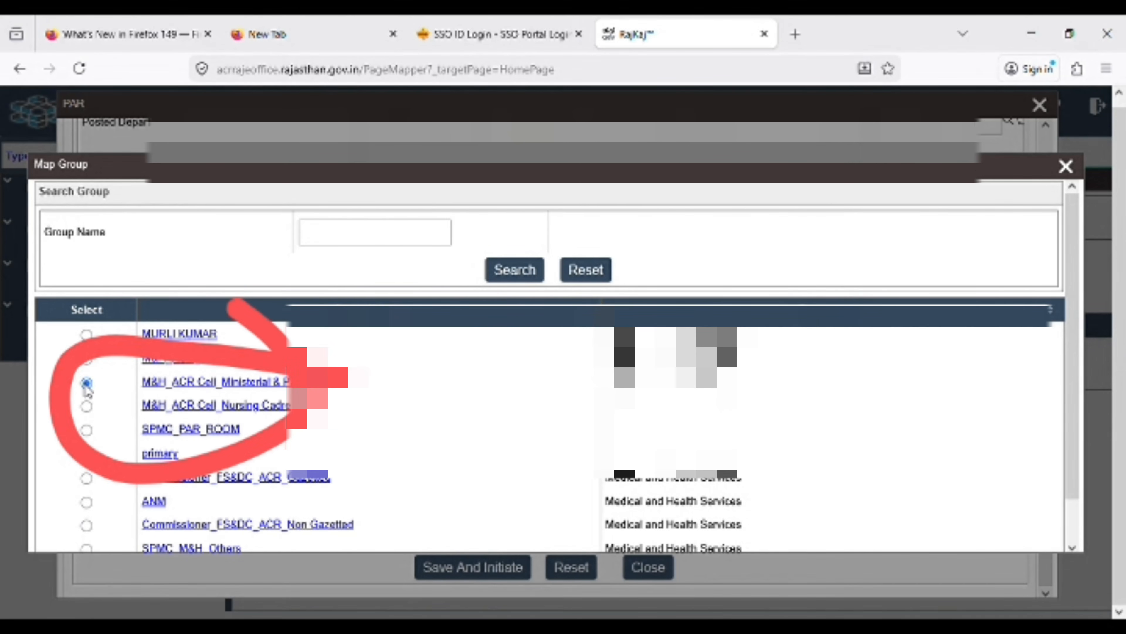
pyautogui.click(210, 383)
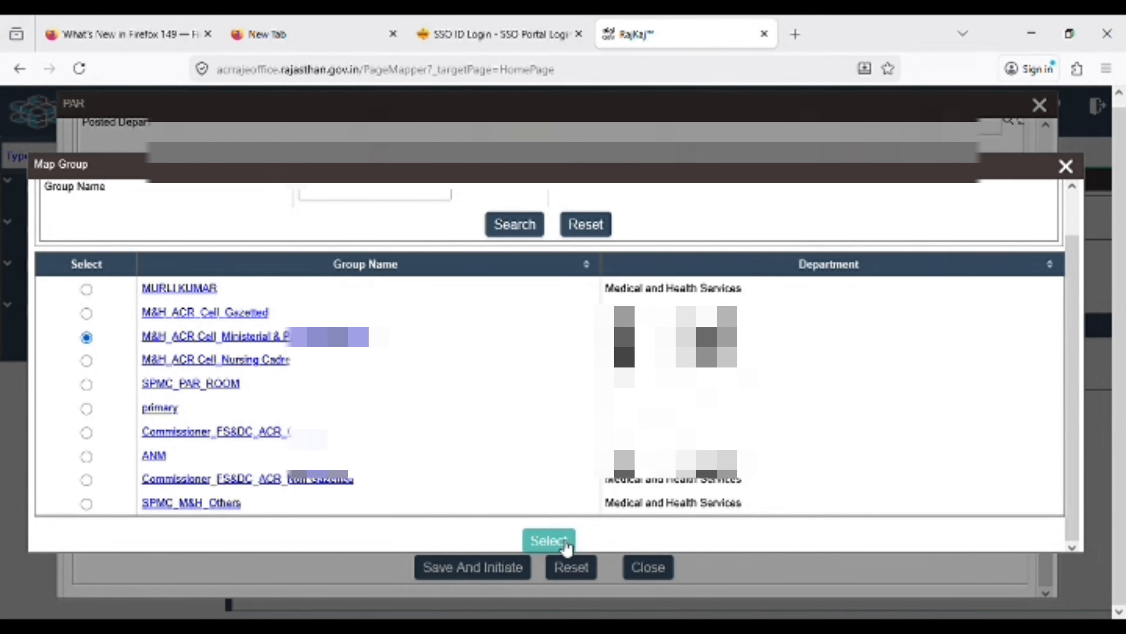
pyautogui.click(549, 540)
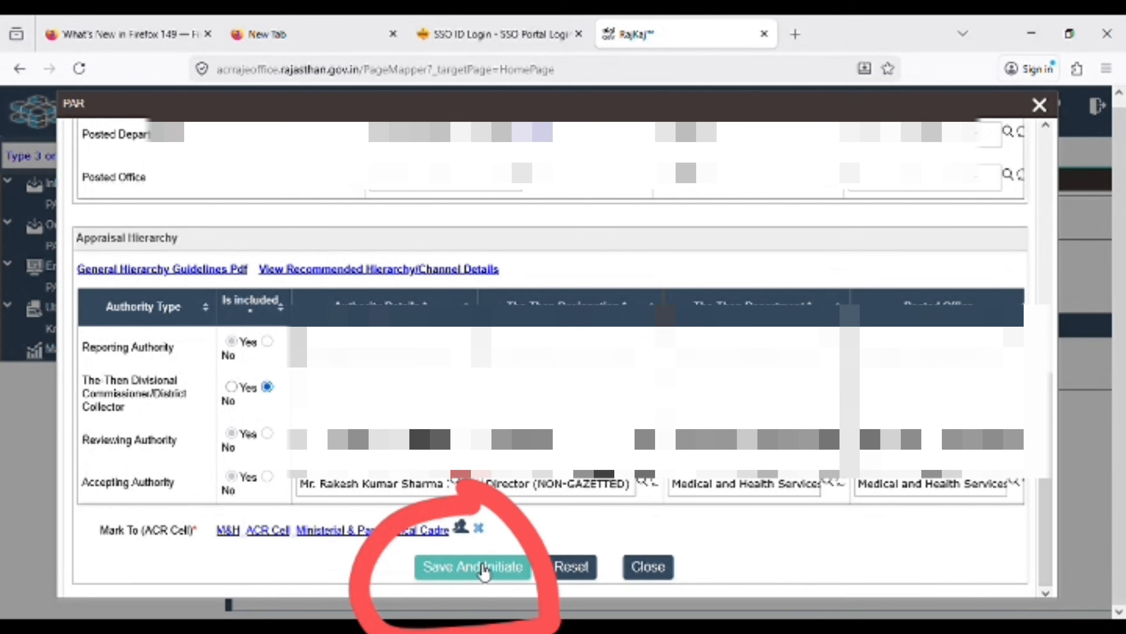
# - Save and initiate the PAR hierarchy, then scroll down to the Key Result Areas
pyautogui.click(473, 566)
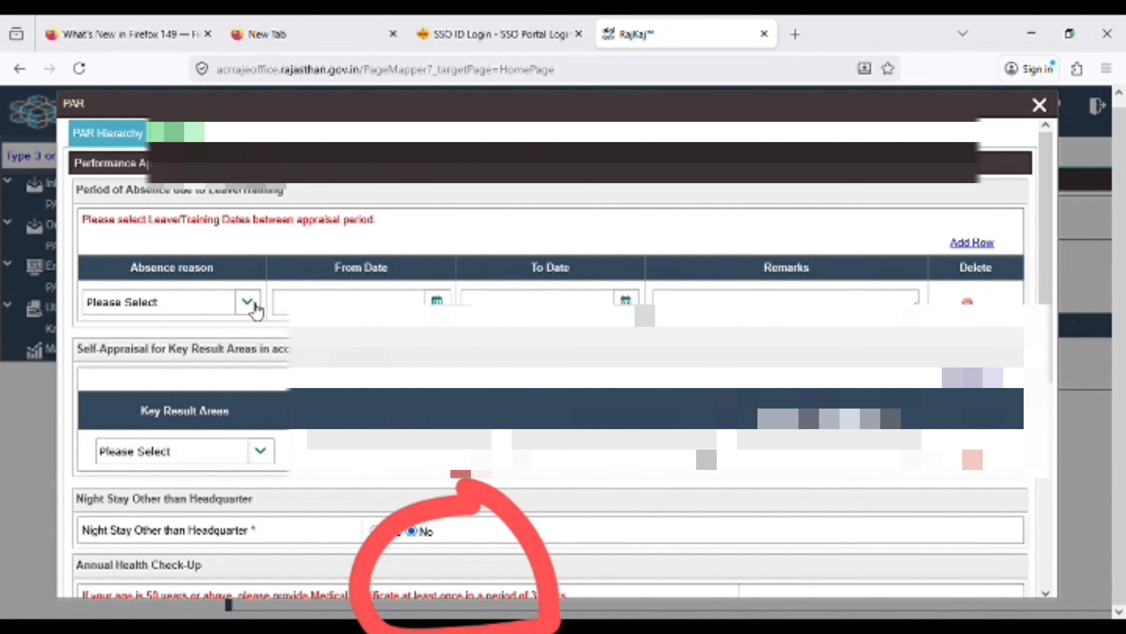
pyautogui.scroll(-2, 255, 311)
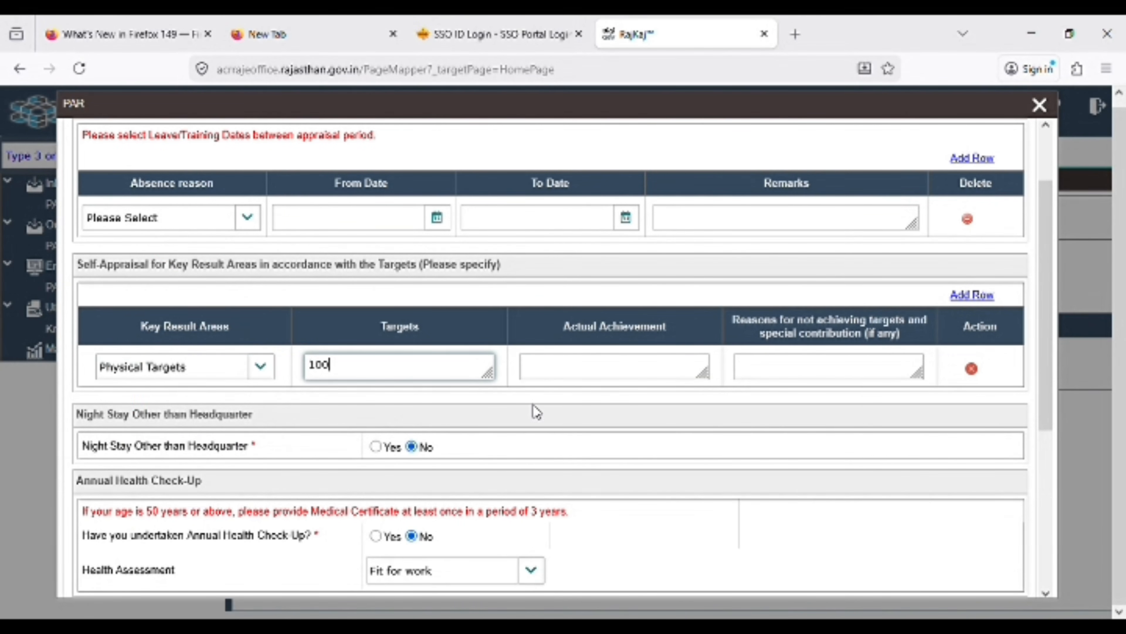
# - Enter 100% as the Actual Achievement for the Physical Targets row
pyautogui.click(603, 377)
pyautogui.write('100')
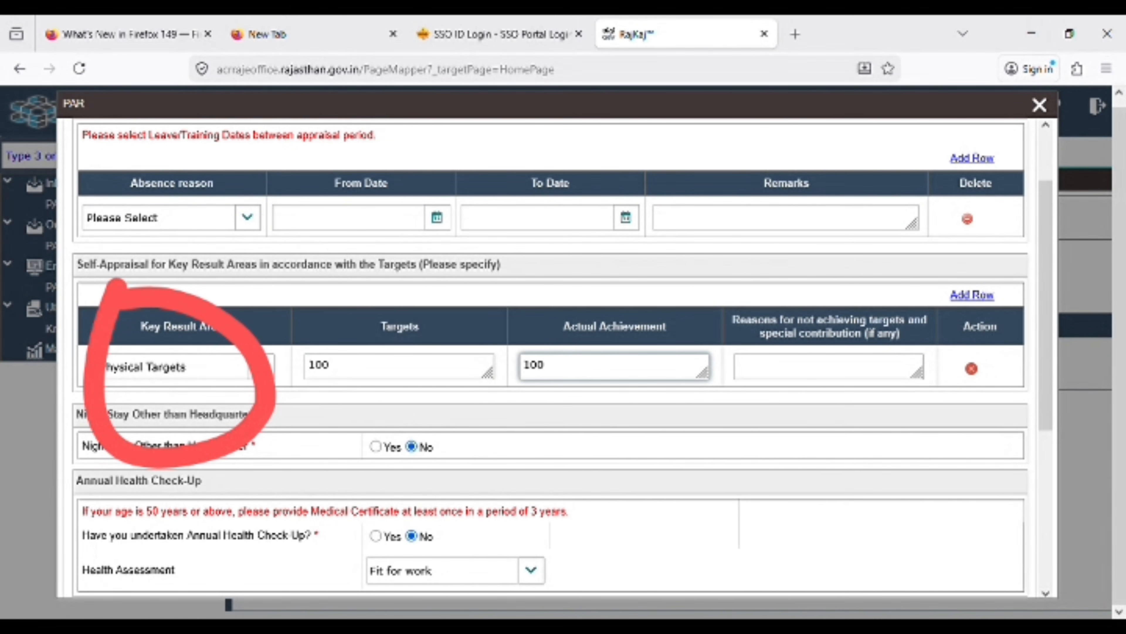
pyautogui.write('%')
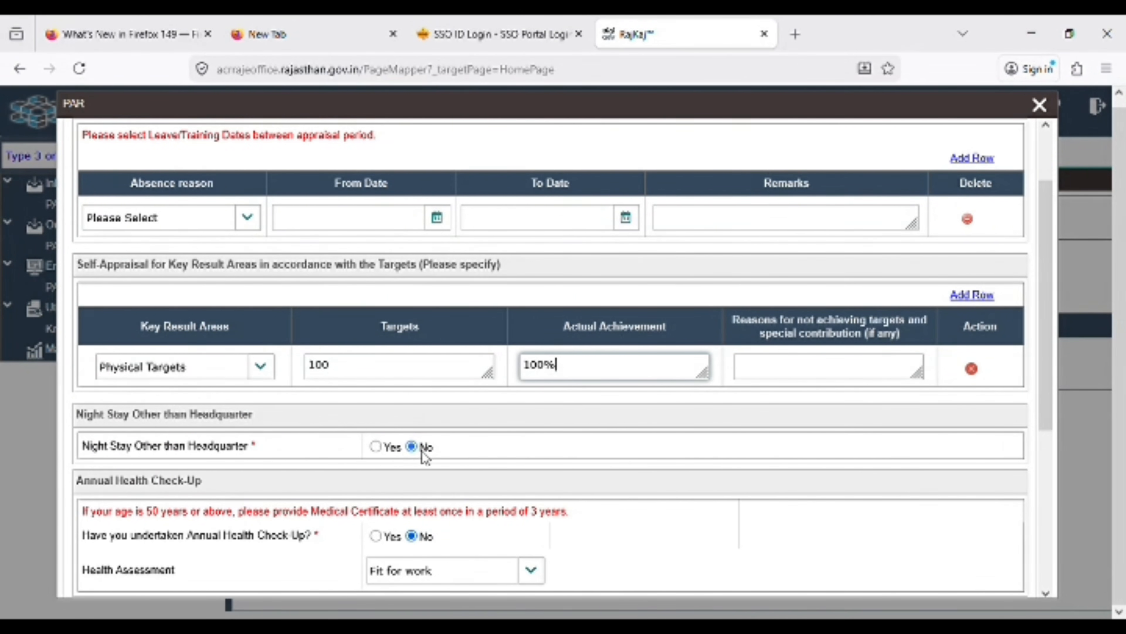
pyautogui.scroll(-4, 356, 475)
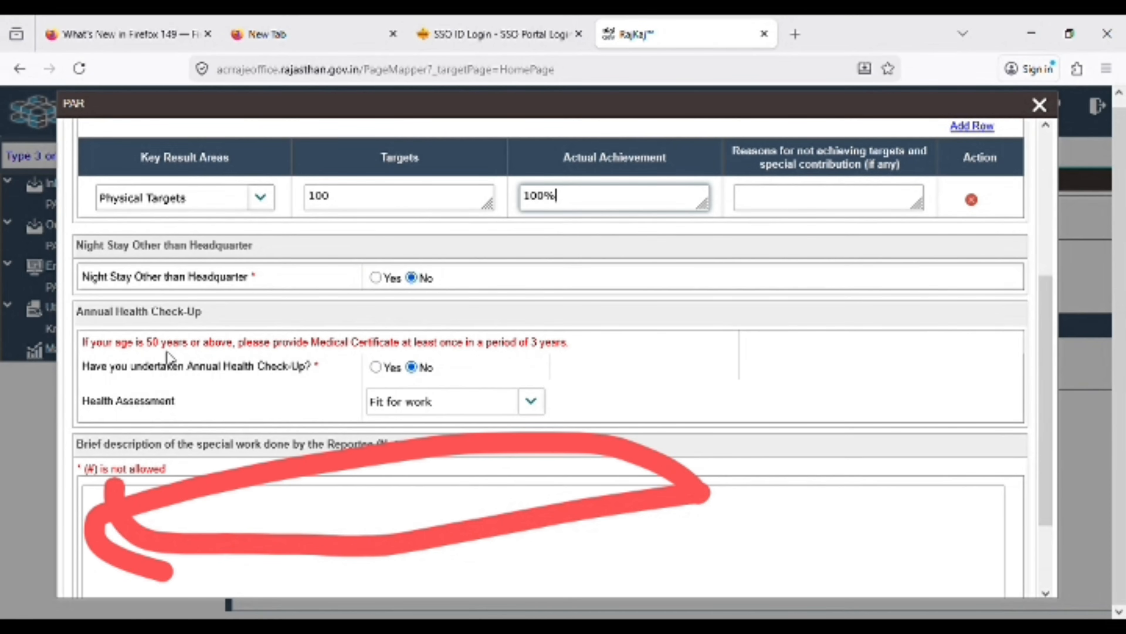
pyautogui.scroll(-2, 707, 187)
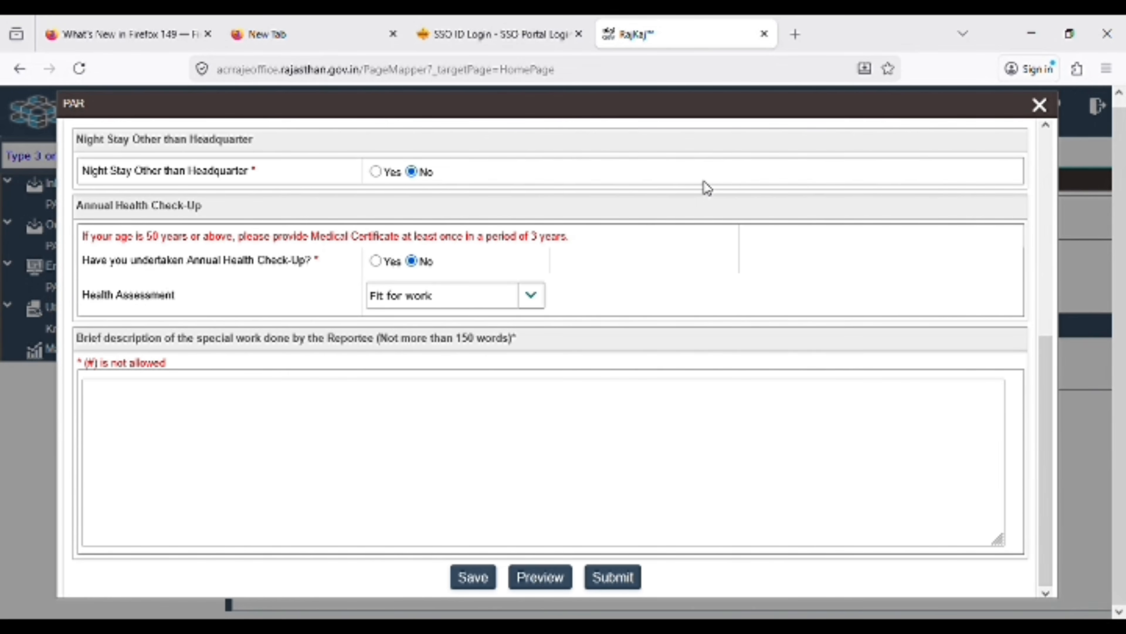